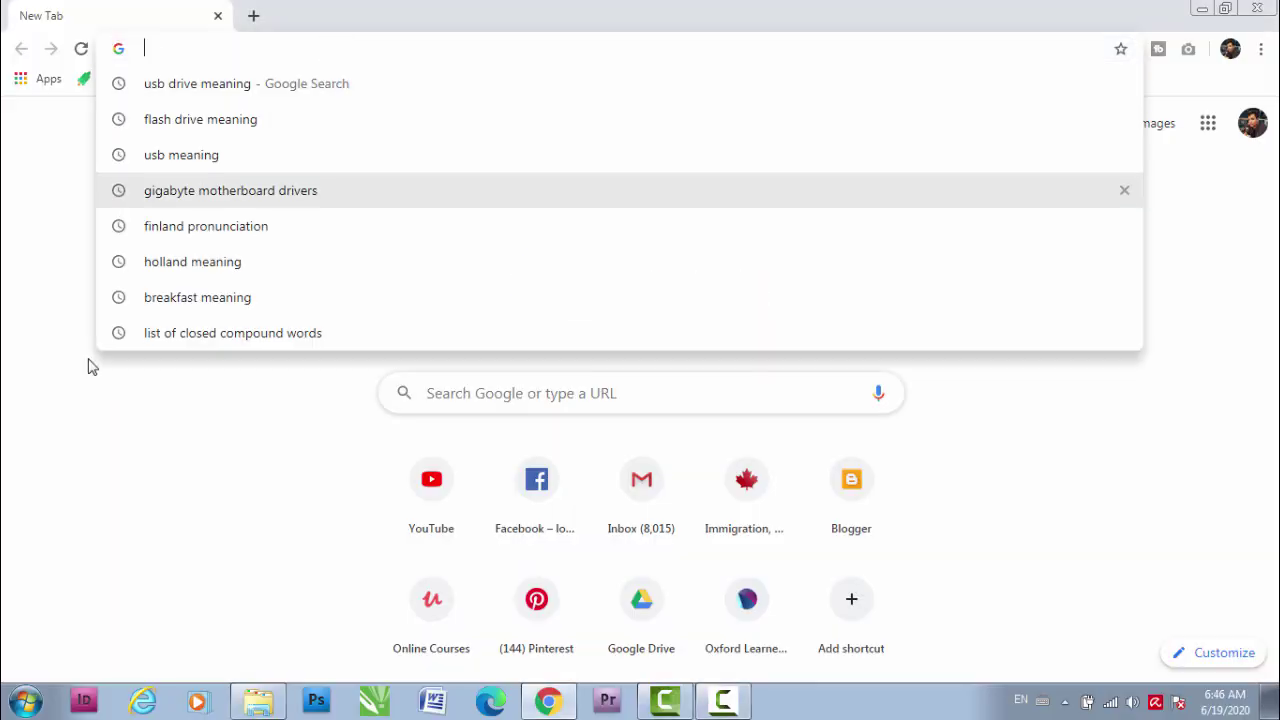
Open GIGABYTE's motherboard support page at gigabyte.com/us/Support/Motherboard and go to its utility downloads.
{"action": "left_click", "coordinate": [70, 400]}
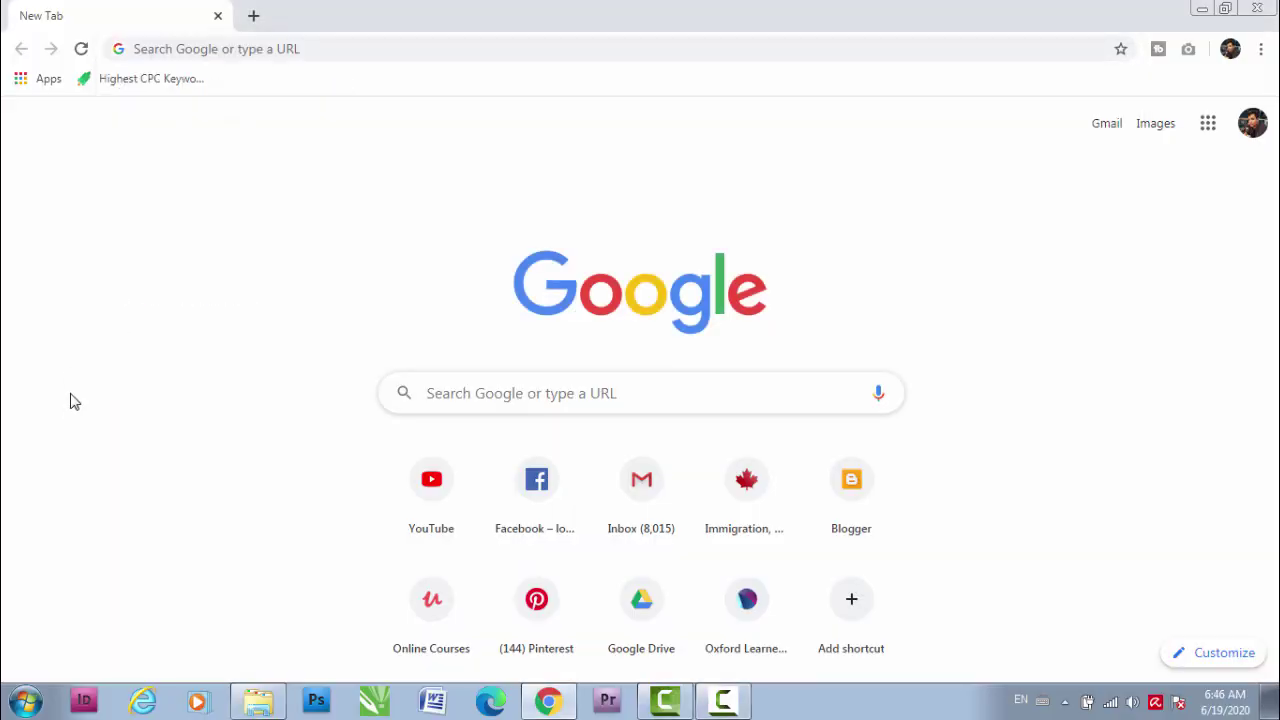
{"action": "left_click", "coordinate": [312, 49]}
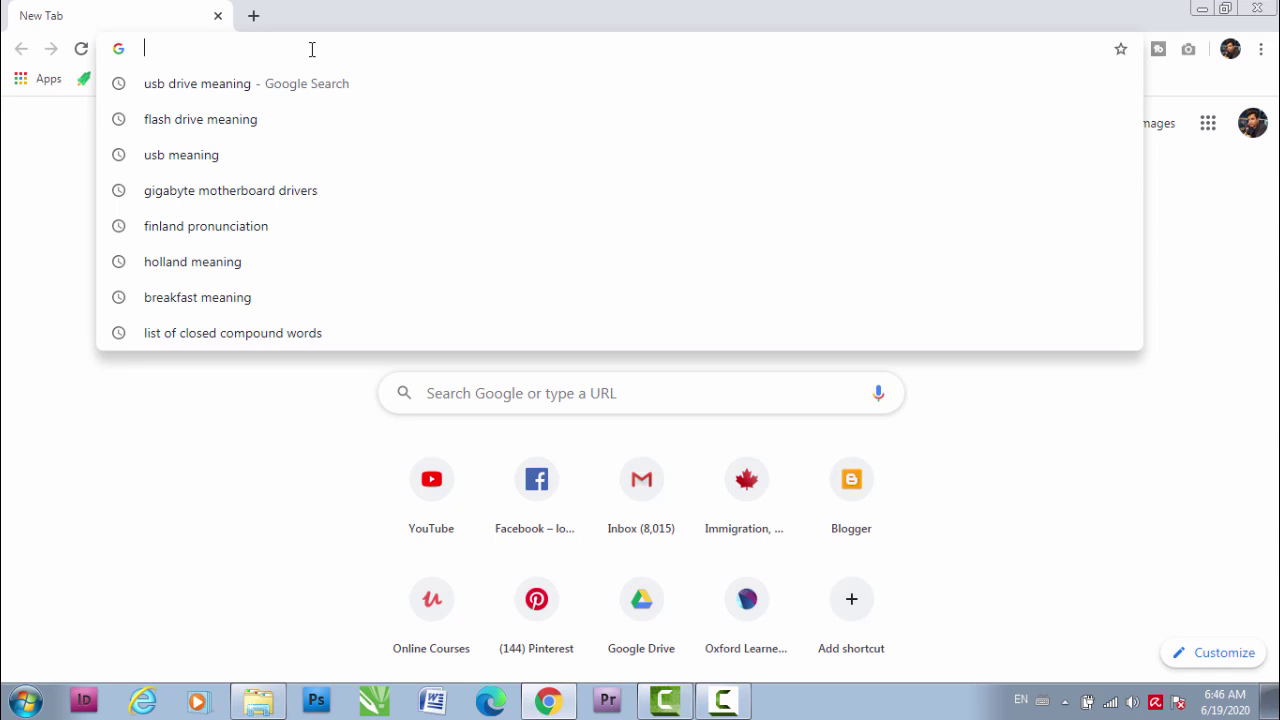
{"action": "type", "text": "giga"}
{"action": "key", "text": "Right"}
{"action": "key", "text": "Return"}
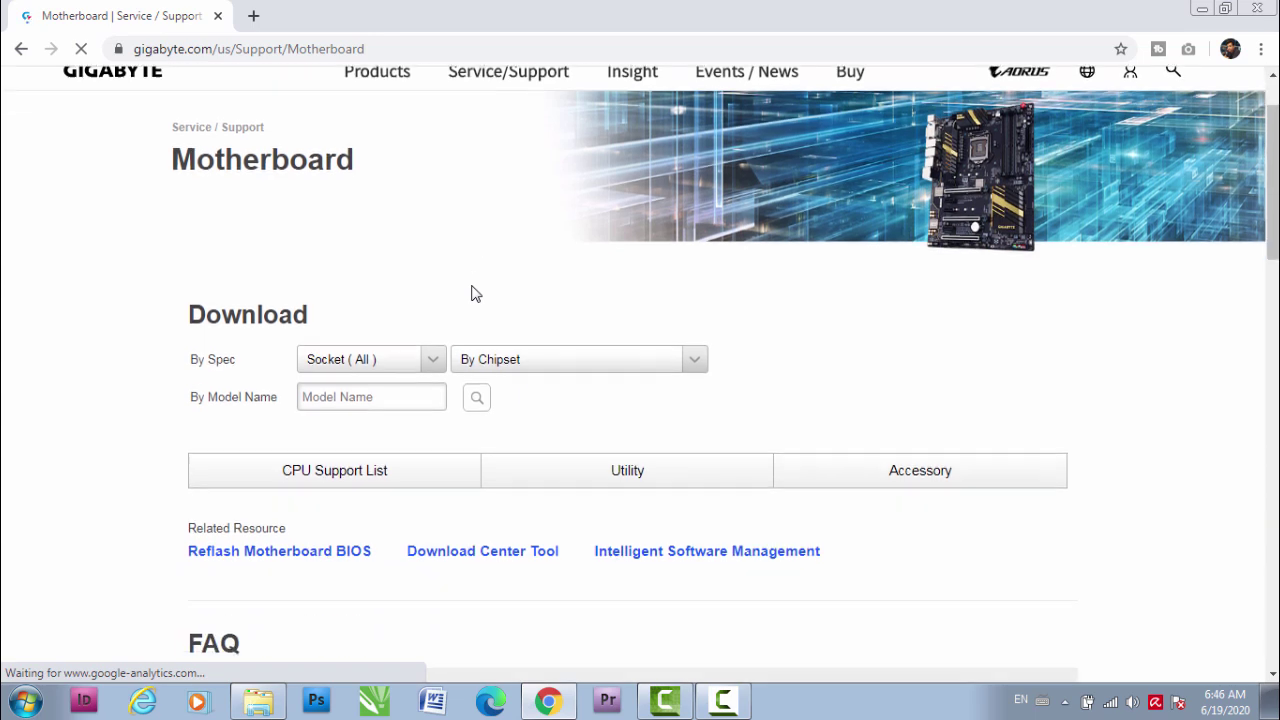
{"action": "scroll", "coordinate": [475, 293], "scroll_direction": "down", "scroll_amount": 2}
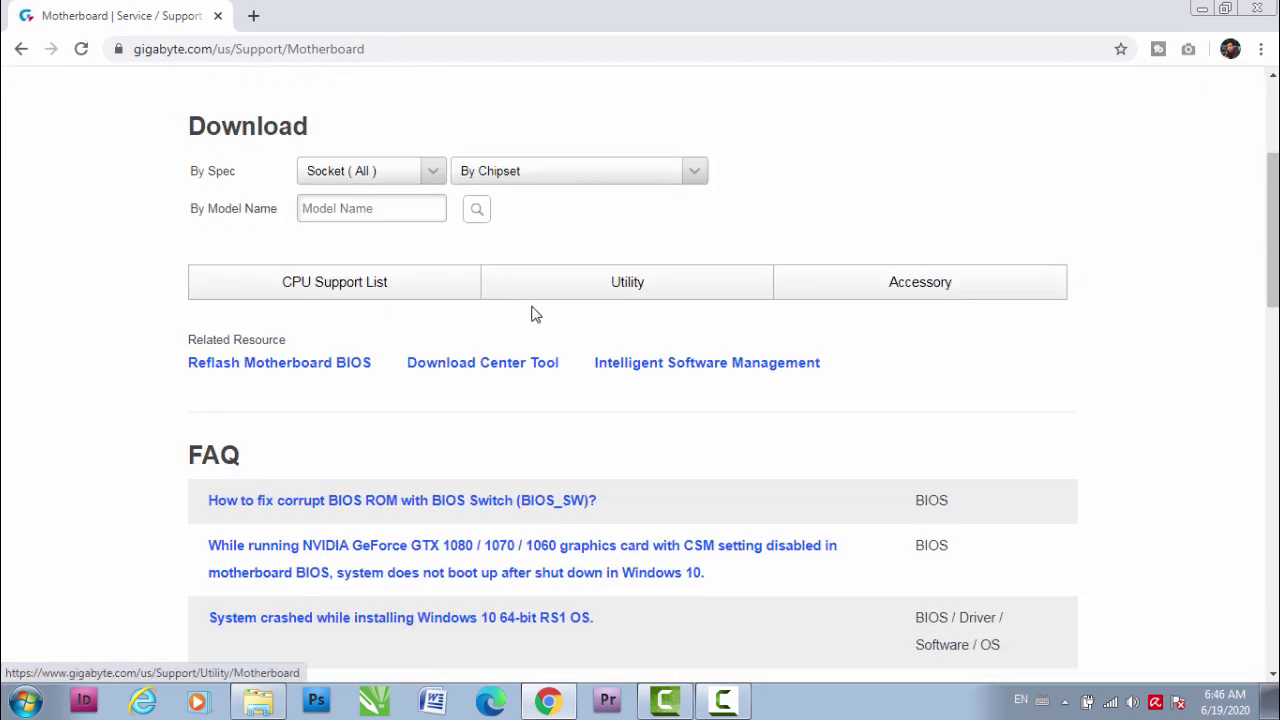
{"action": "left_click", "coordinate": [625, 285]}
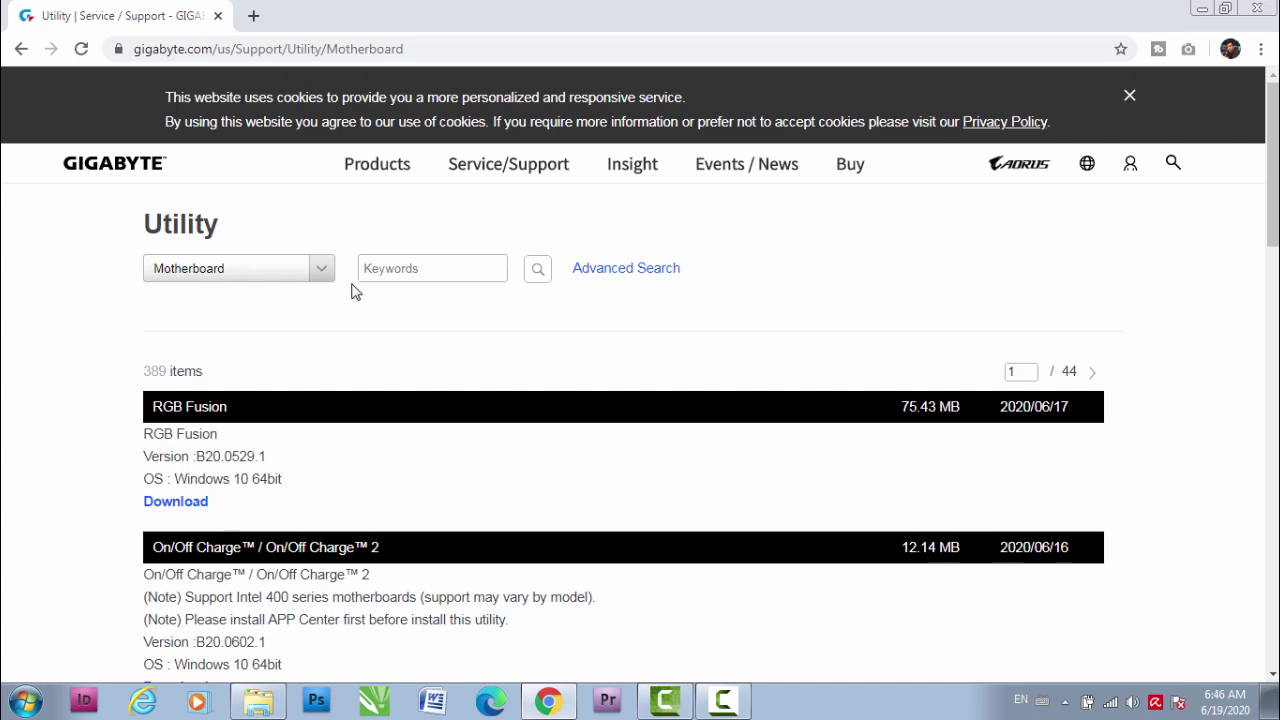
Search the motherboard utilities for "windows" and compare the Windows USB Installation Tool entries for AMD X470/B450 and Intel Z370 motherboards.
{"action": "left_click", "coordinate": [497, 268]}
{"action": "type", "text": "windows"}
{"action": "key", "text": "Return"}
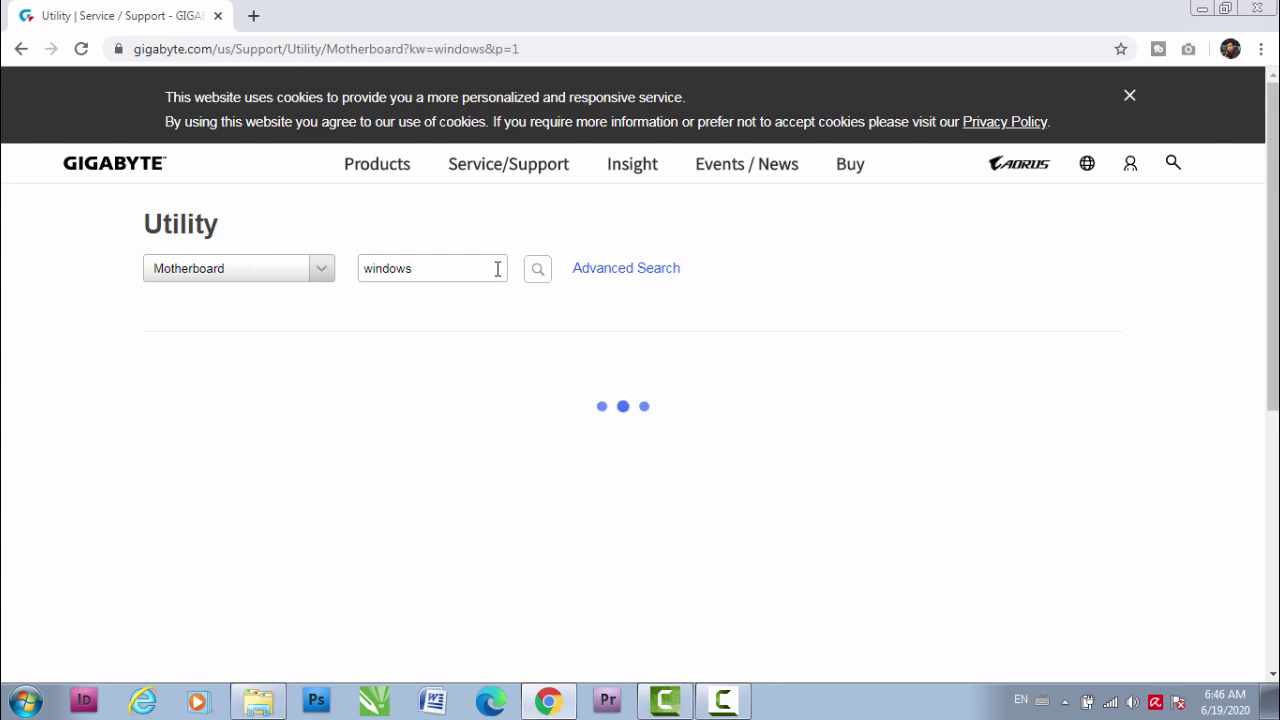
{"action": "scroll", "coordinate": [640, 380], "scroll_direction": "down", "scroll_amount": 1}
{"action": "scroll", "coordinate": [477, 414], "scroll_direction": "down", "scroll_amount": 5}
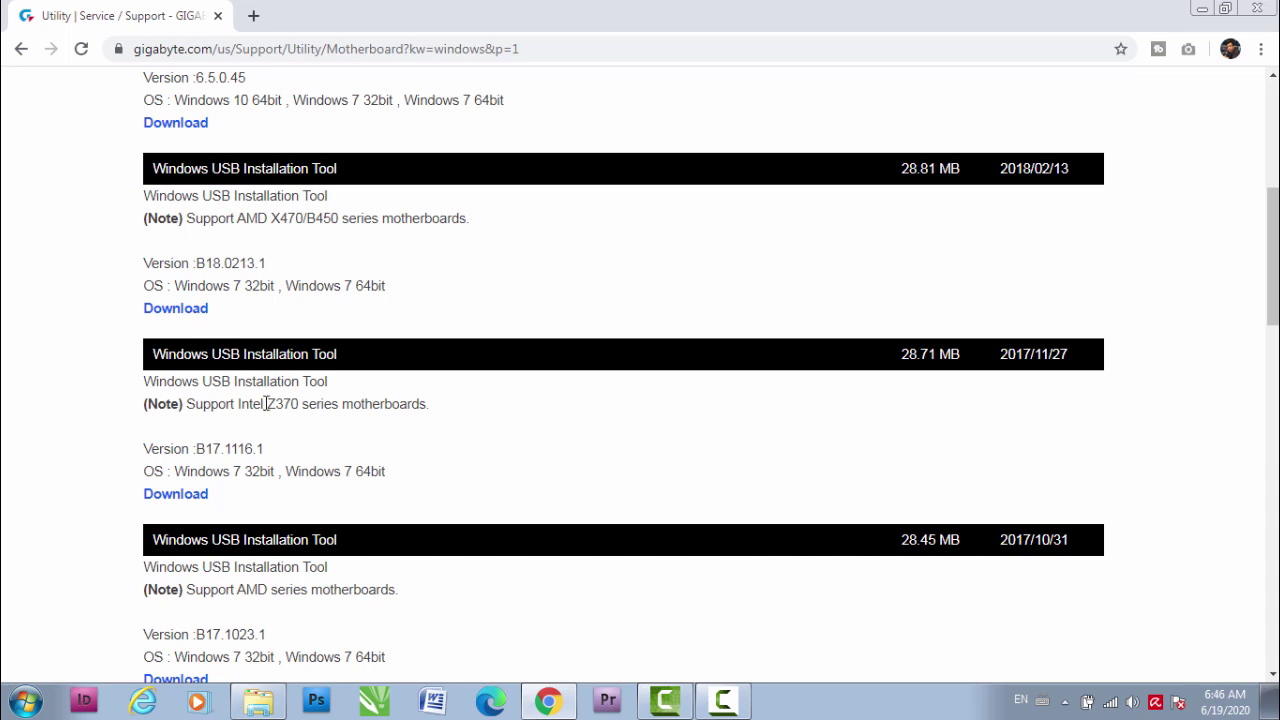
{"action": "left_click_drag", "start_coordinate": [265, 403], "coordinate": [186, 404]}
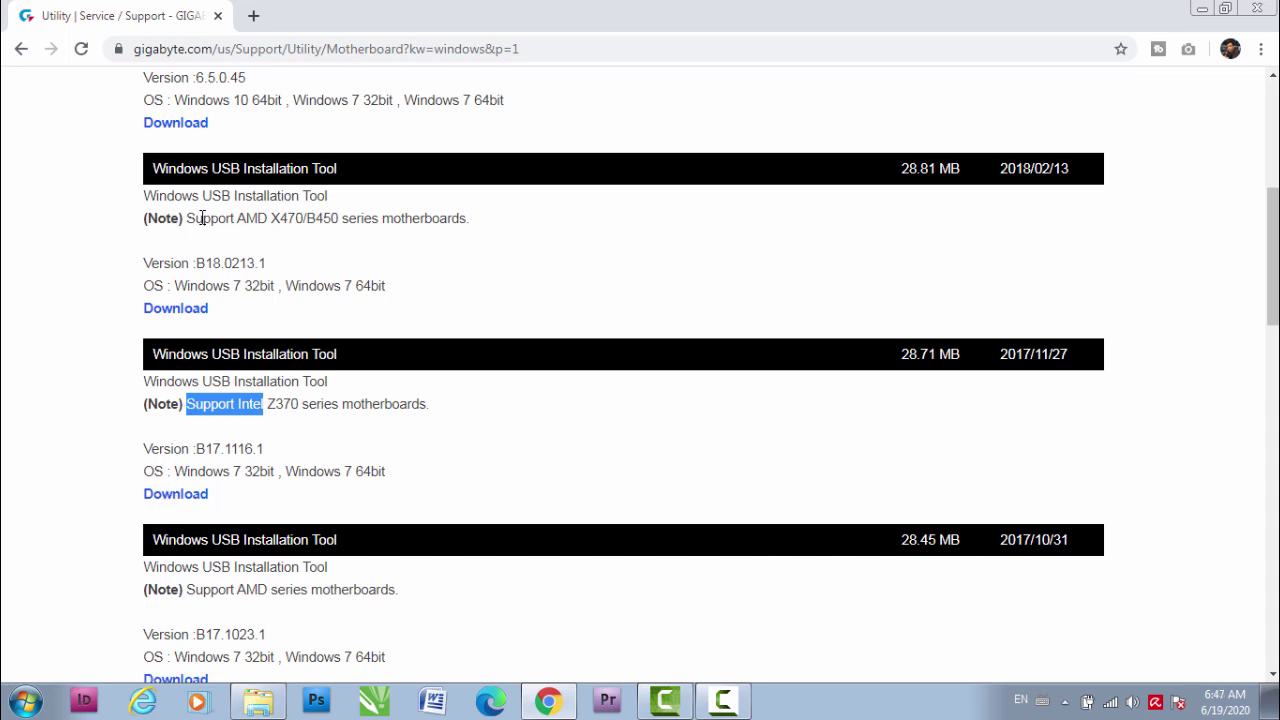
{"action": "left_click_drag", "start_coordinate": [237, 218], "coordinate": [267, 219]}
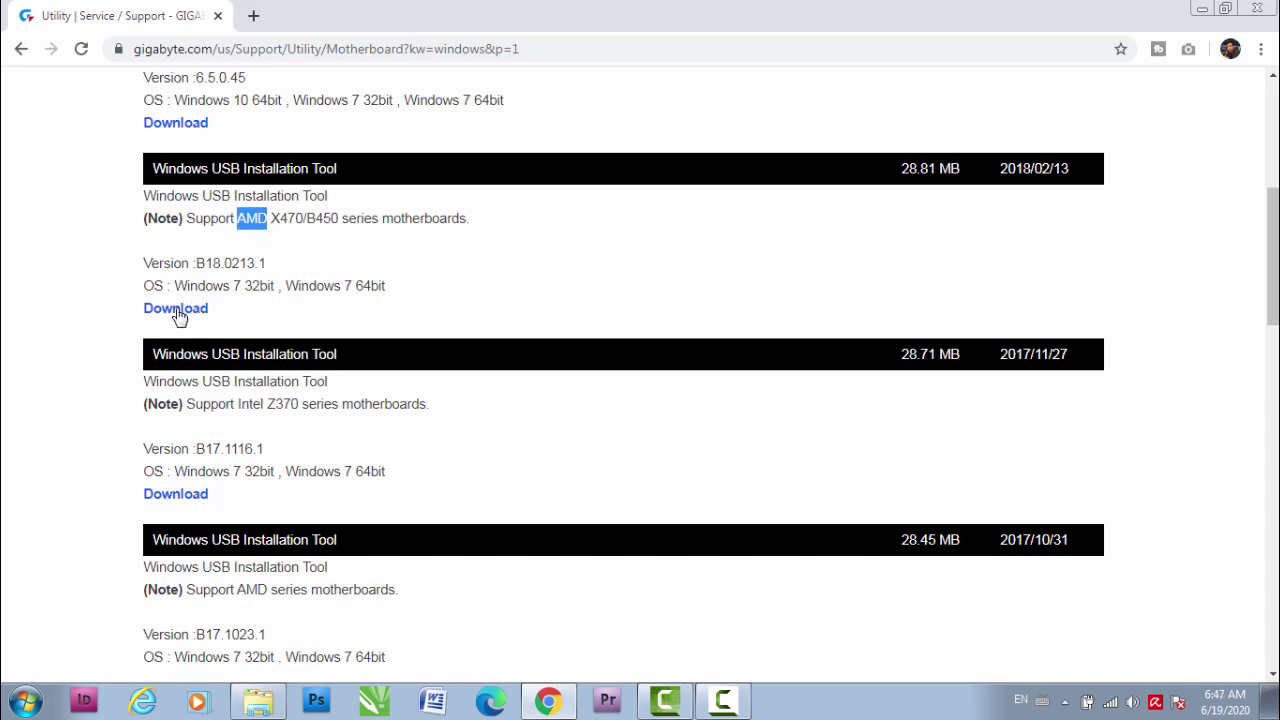
{"action": "left_click", "coordinate": [89, 278]}
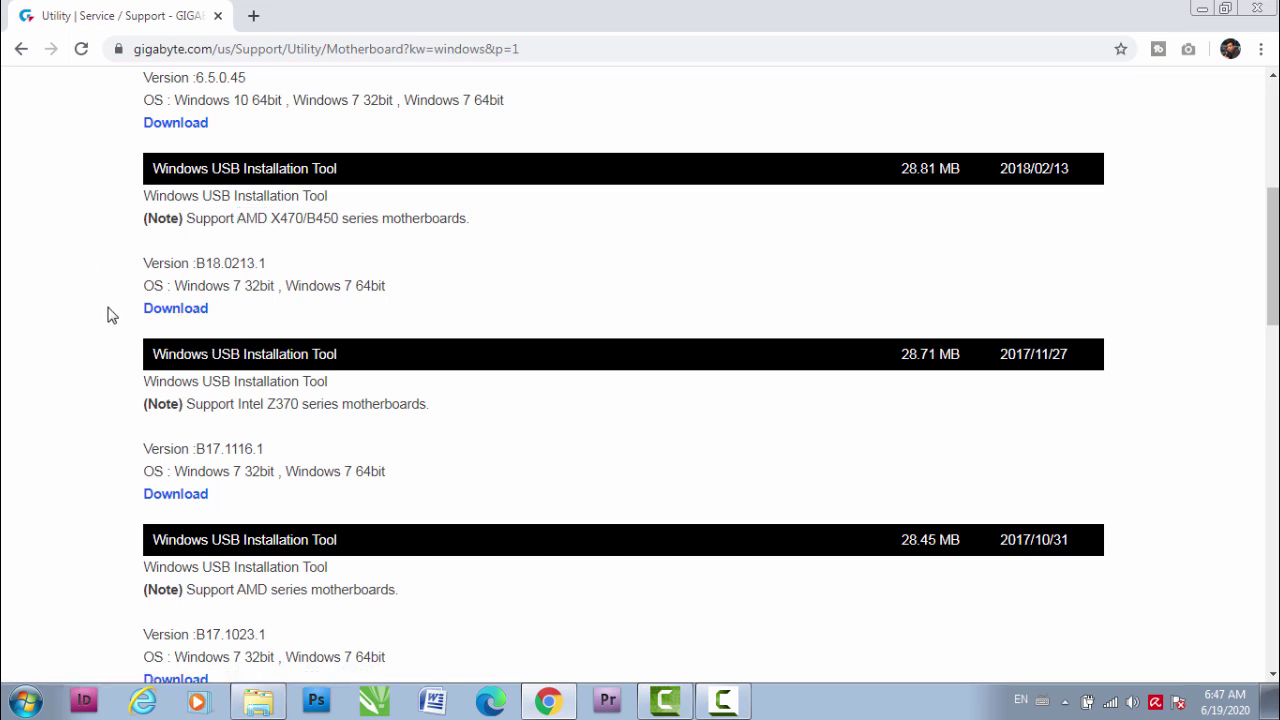
{"action": "scroll", "coordinate": [112, 315], "scroll_direction": "up", "scroll_amount": 1}
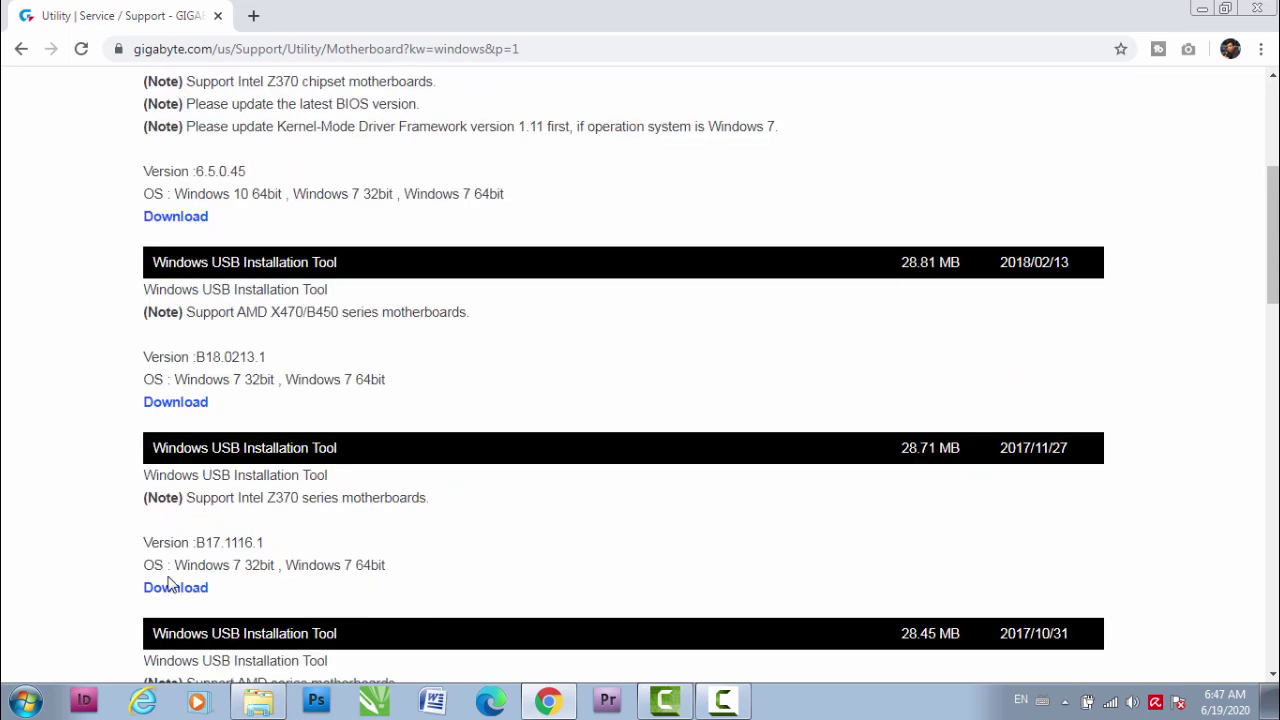
Switch to Windows Explorer, open the WindowsImageTool folder and launch WindowsImageTool.exe, moving its window clear of the file list.
{"action": "left_click", "coordinate": [258, 701]}
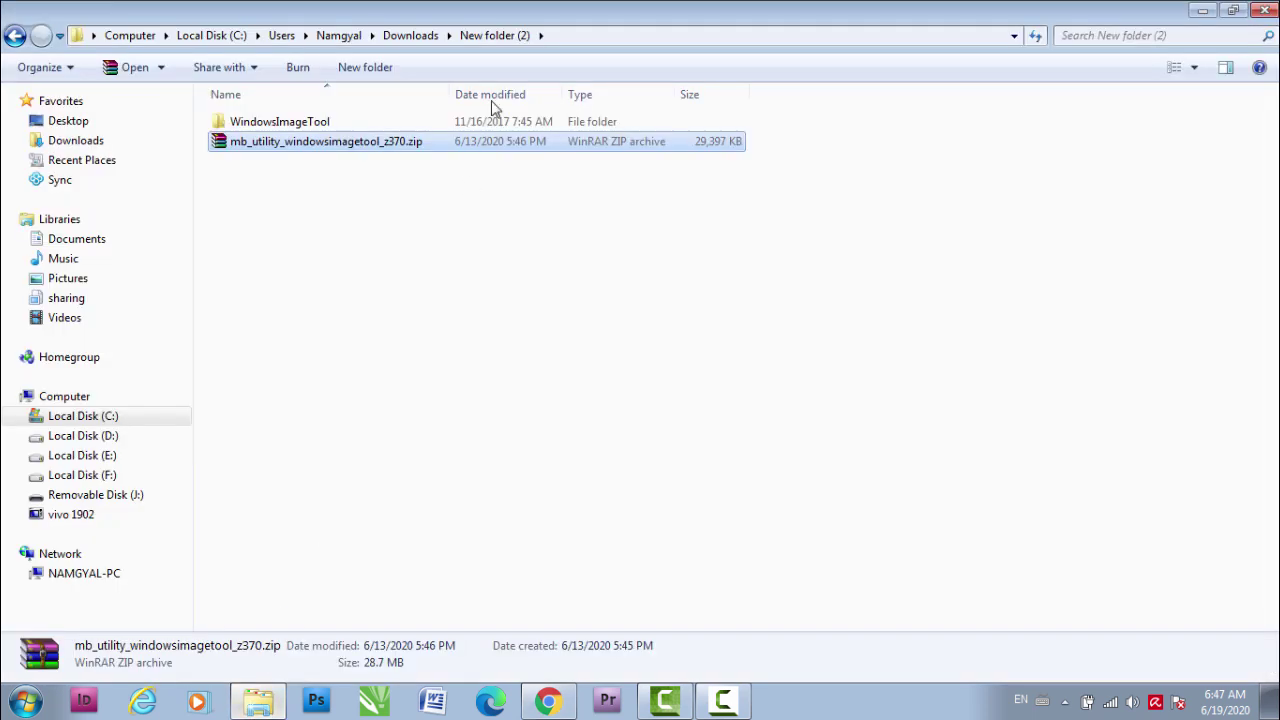
{"action": "left_click", "coordinate": [244, 124]}
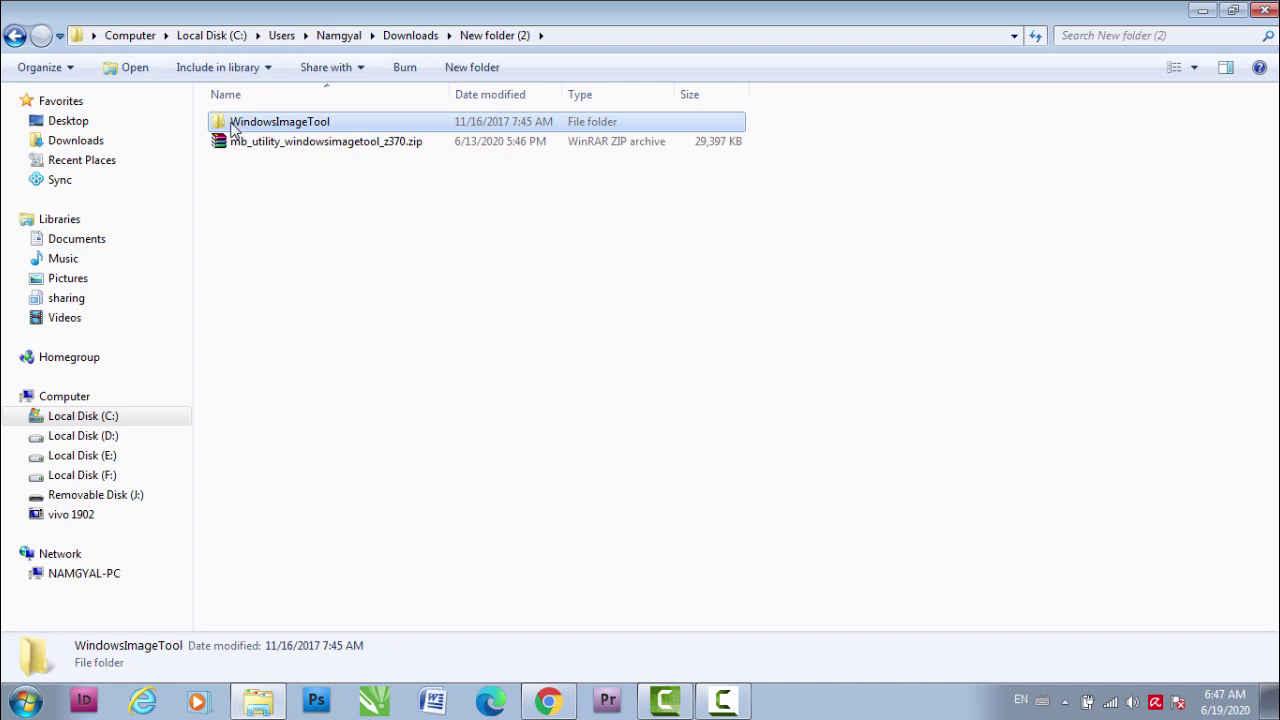
{"action": "double_click", "coordinate": [224, 122]}
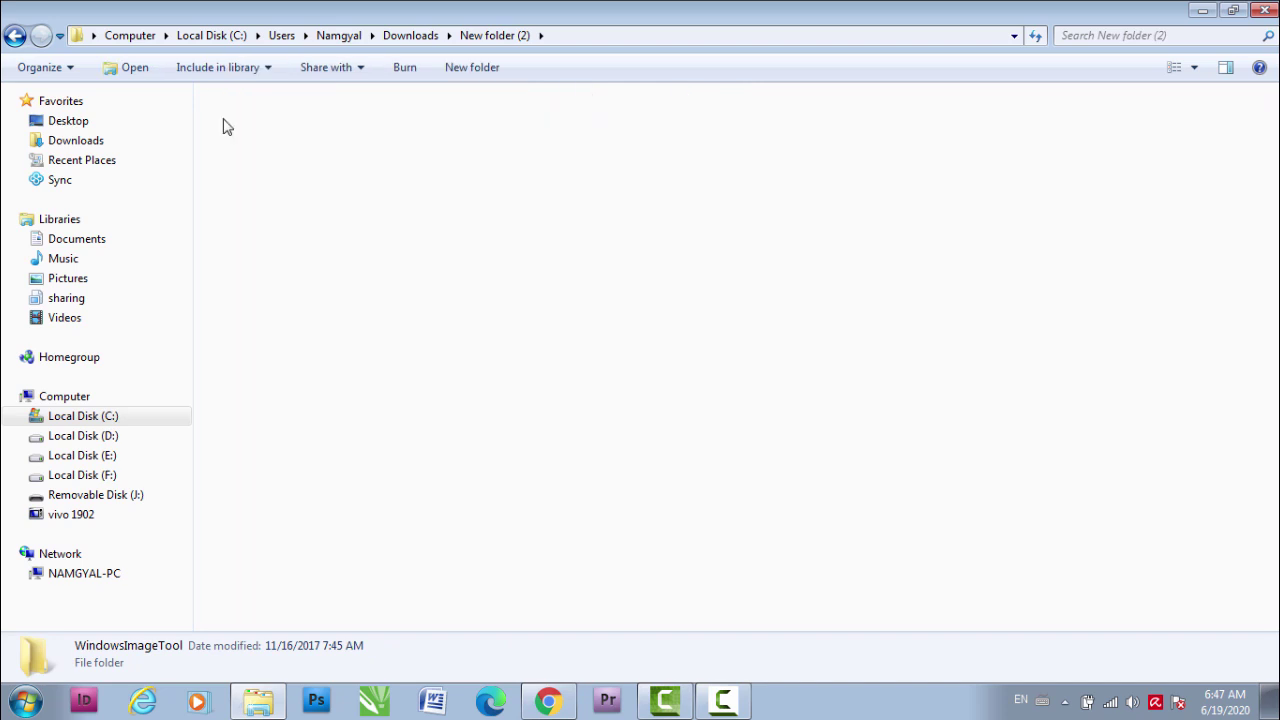
{"action": "left_click", "coordinate": [273, 380]}
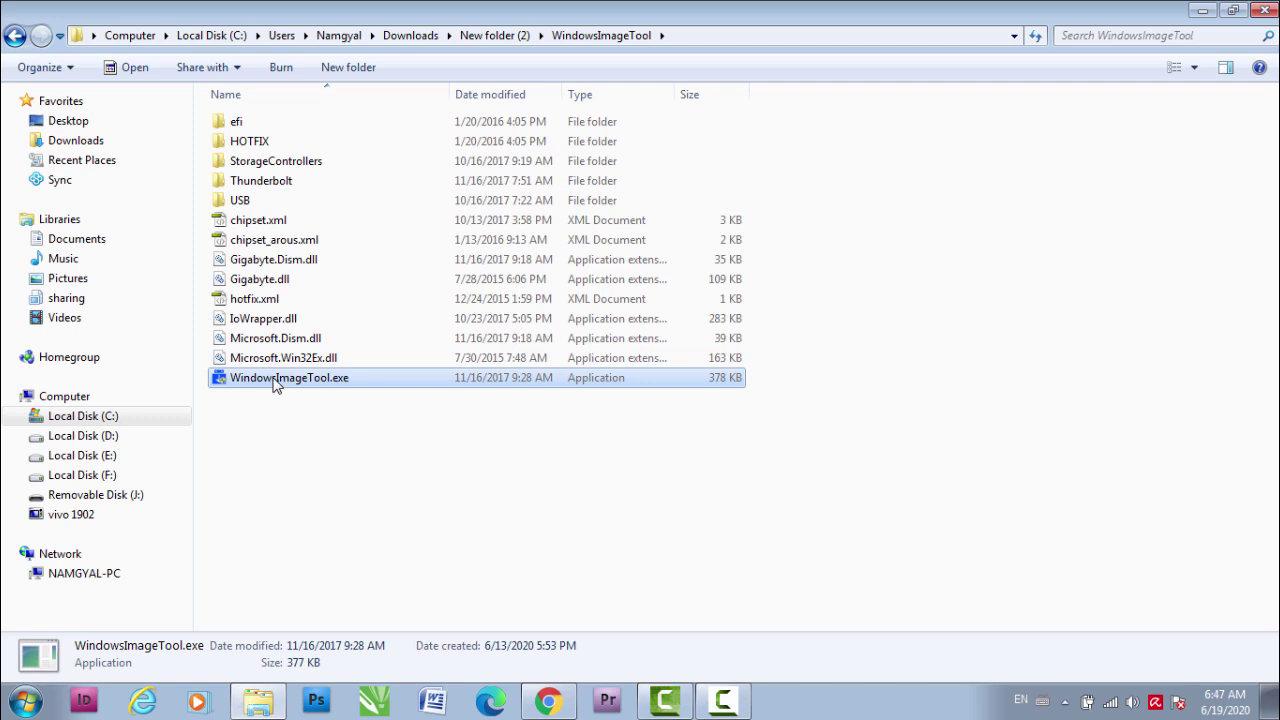
{"action": "double_click", "coordinate": [276, 380]}
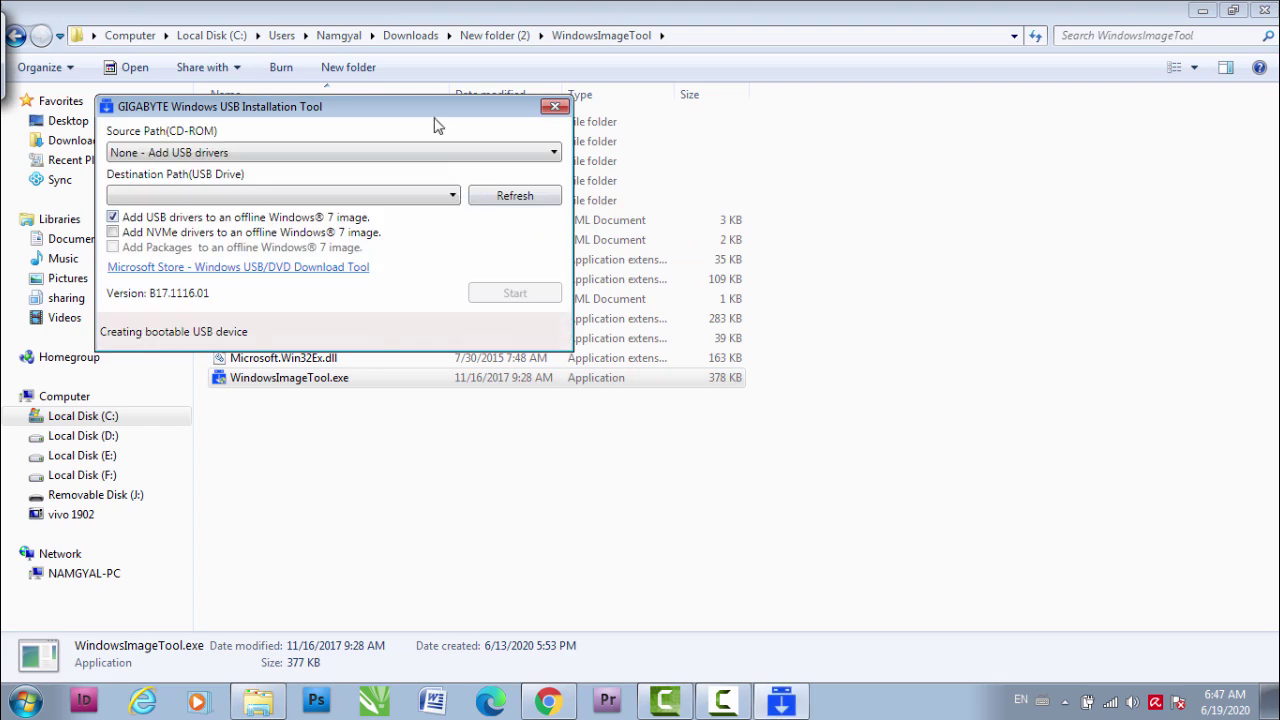
{"action": "left_click_drag", "start_coordinate": [474, 112], "coordinate": [750, 188]}
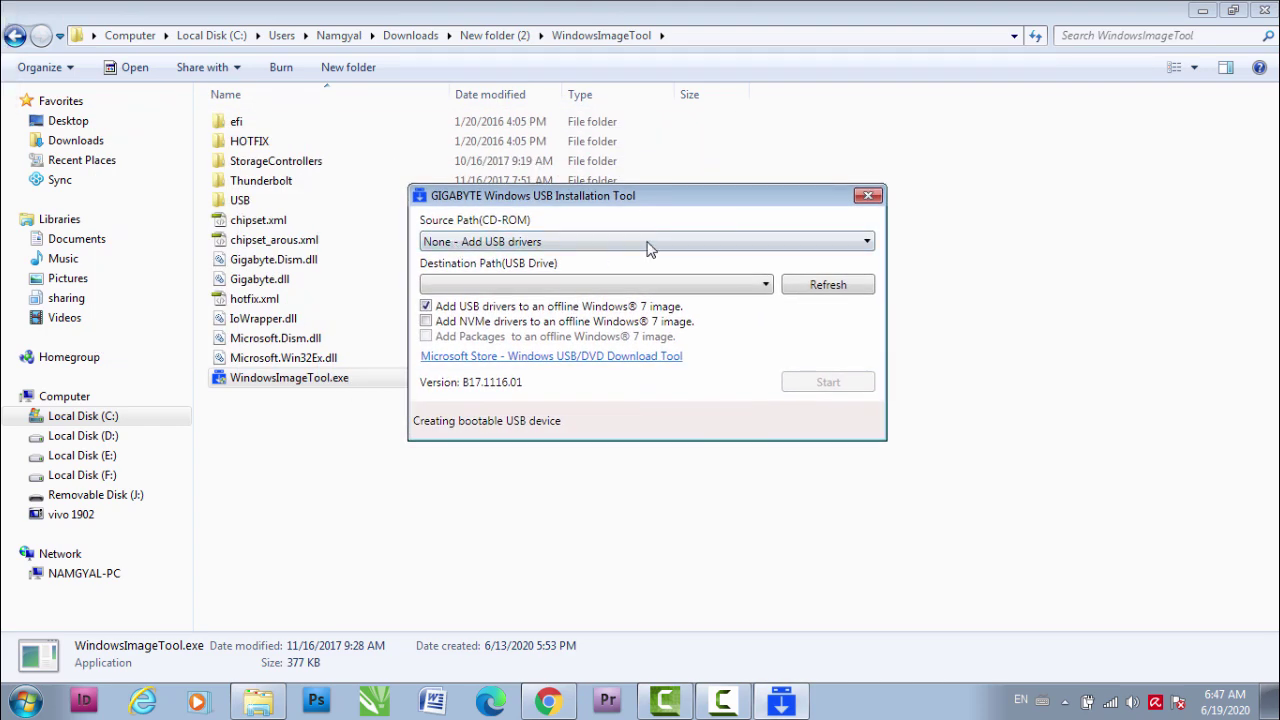
Leave the source path at None - Add USB drivers and enable adding NVMe drivers and packages to the offline Windows 7 image.
{"action": "left_click", "coordinate": [867, 243]}
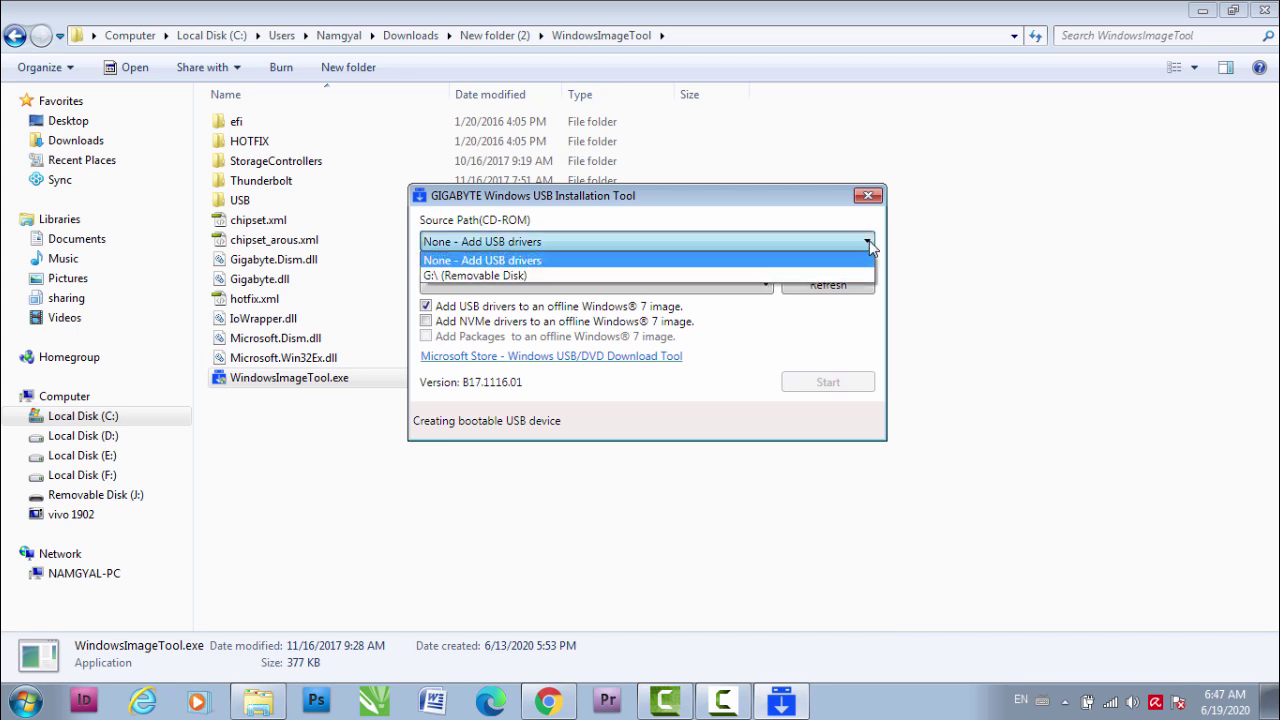
{"action": "left_click", "coordinate": [730, 207]}
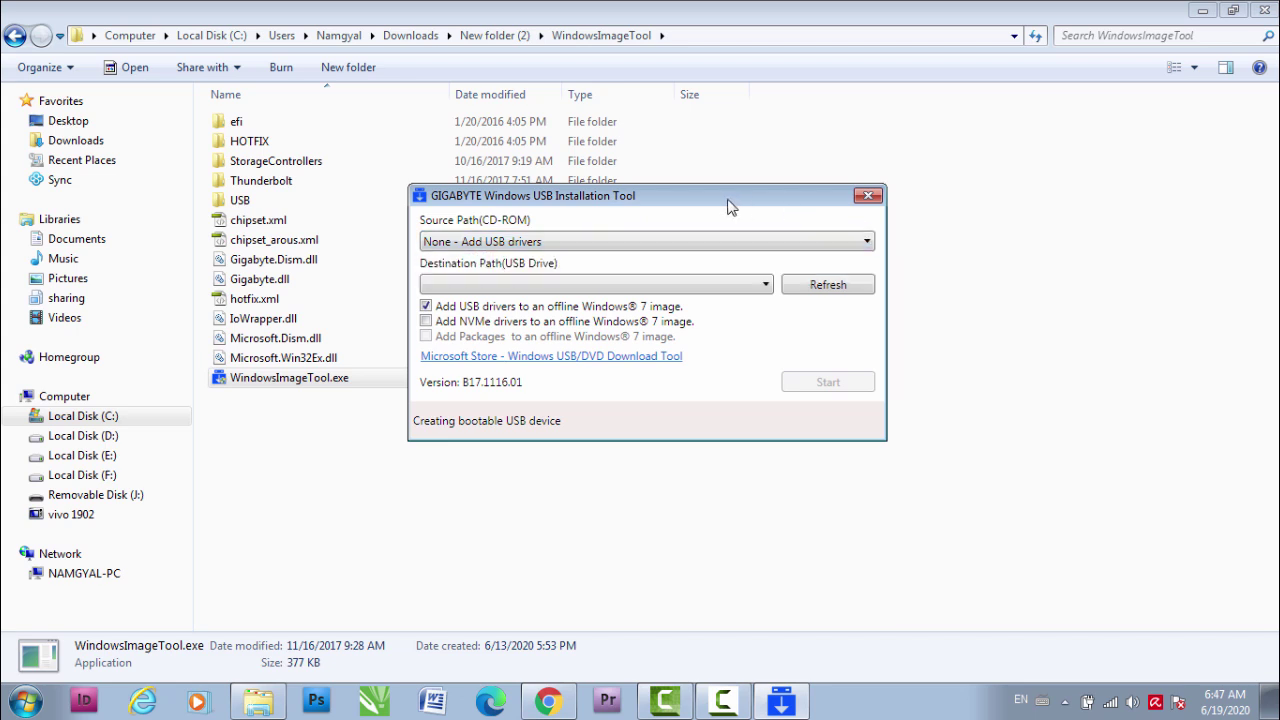
{"action": "left_click", "coordinate": [427, 323]}
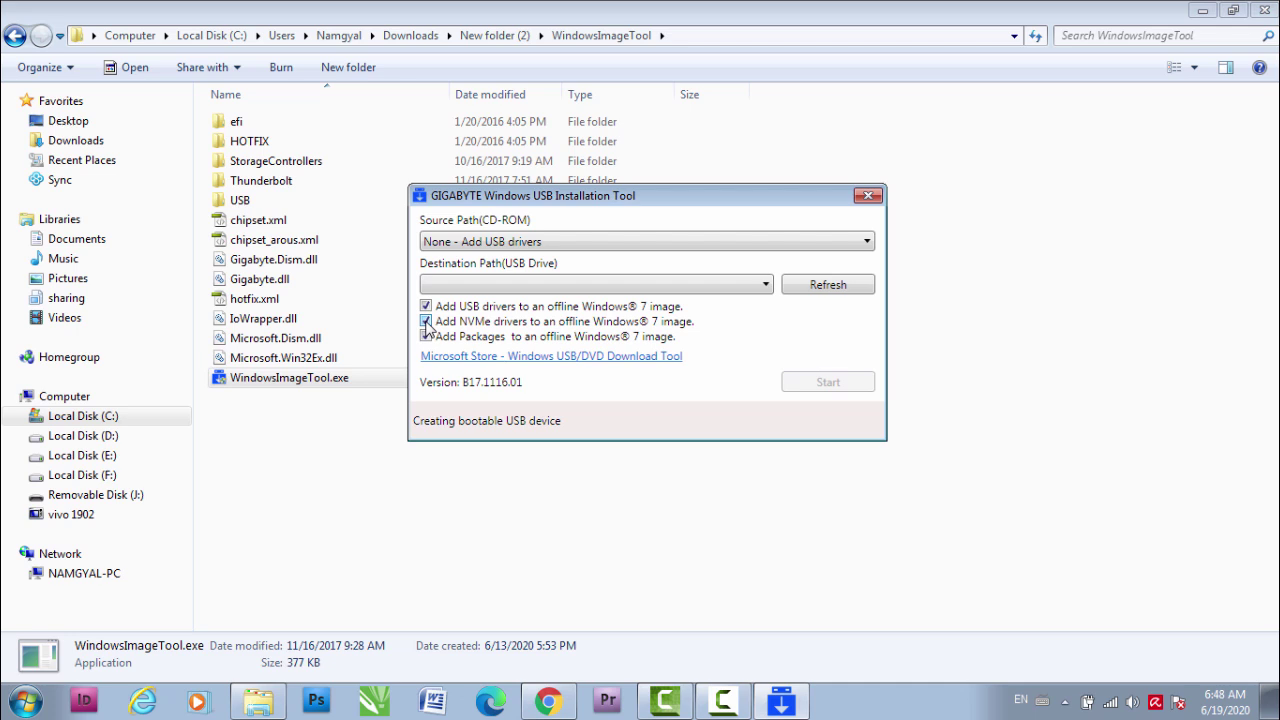
{"action": "left_click", "coordinate": [427, 337]}
Set the destination path to the J:\ removable USB drive.
{"action": "left_click", "coordinate": [766, 287]}
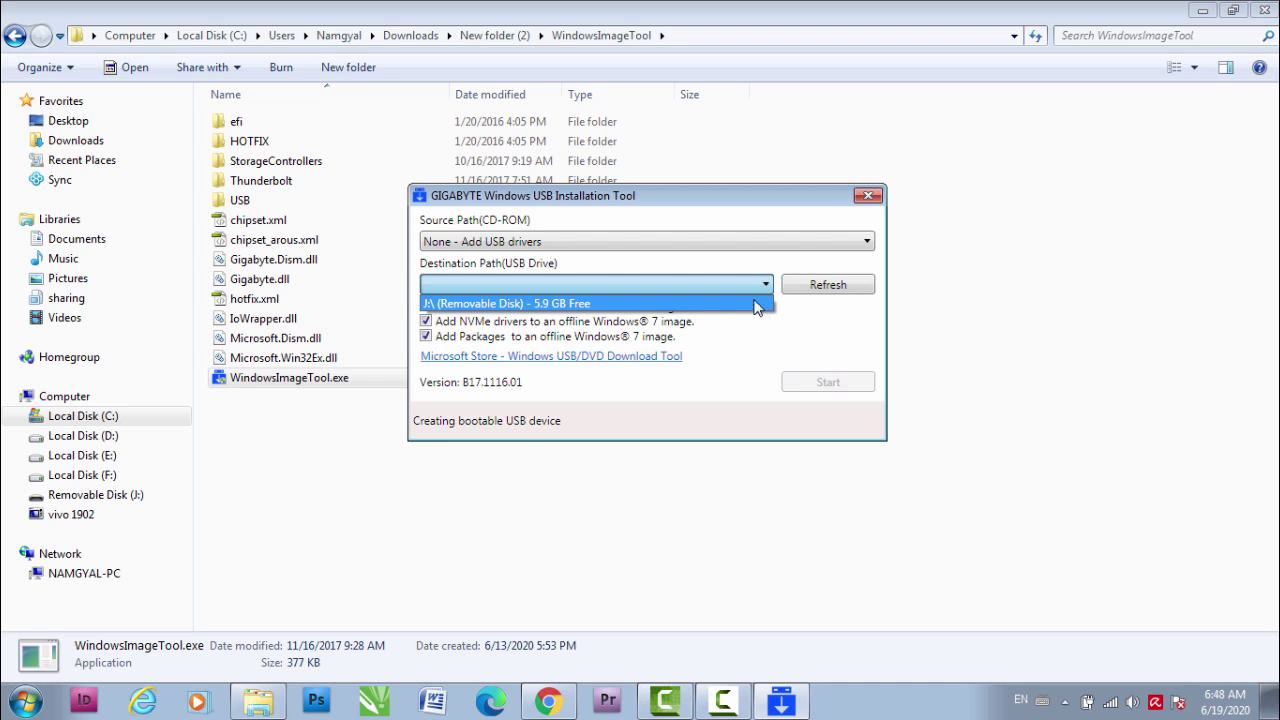
{"action": "left_click", "coordinate": [752, 331]}
{"action": "left_click", "coordinate": [766, 287]}
{"action": "left_click", "coordinate": [745, 307]}
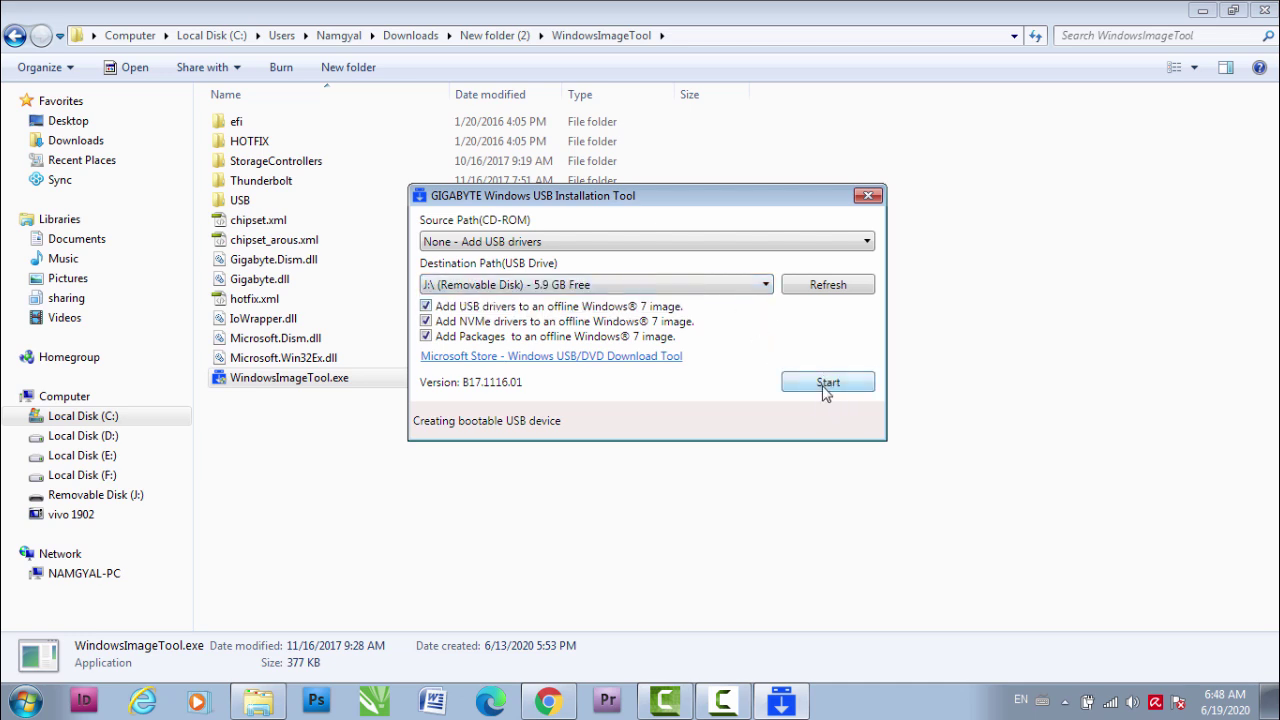